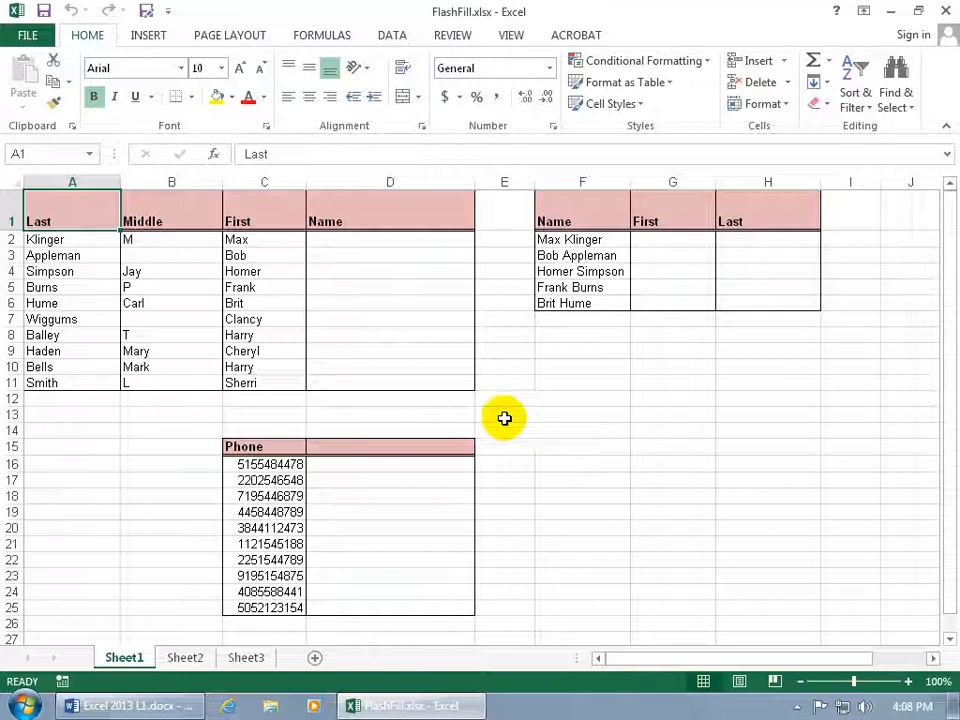
Fill the first names from rows 4 to 7 into the Middle column, check the AutoFill options, and undo the fill
left_click(272, 272)
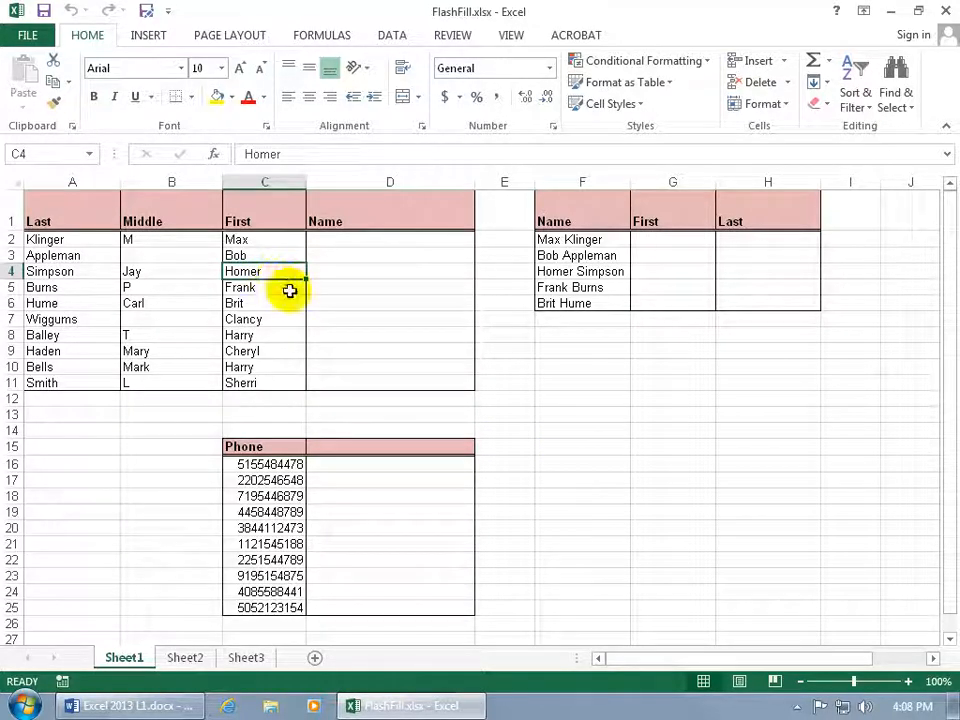
left_click_drag(289, 270, 305, 326)
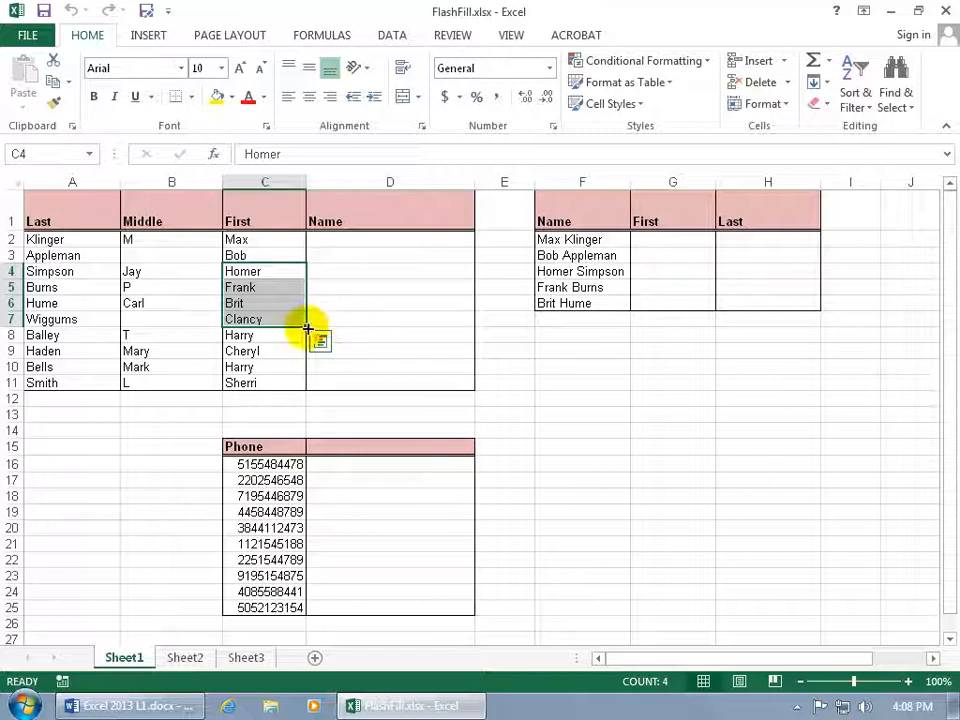
left_click_drag(307, 328, 133, 318)
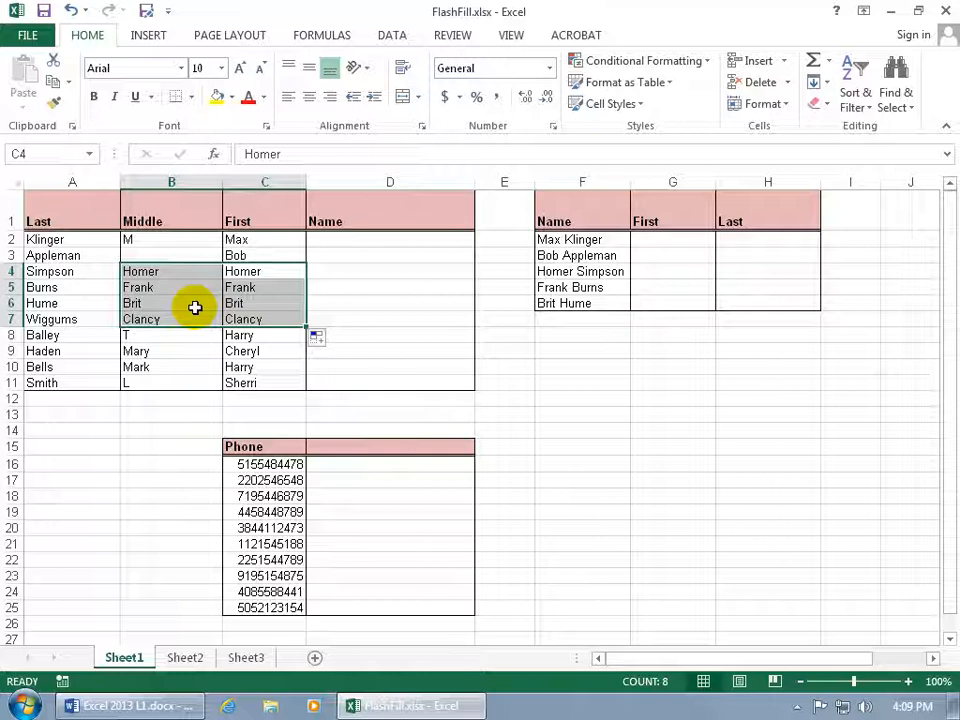
left_click(320, 337)
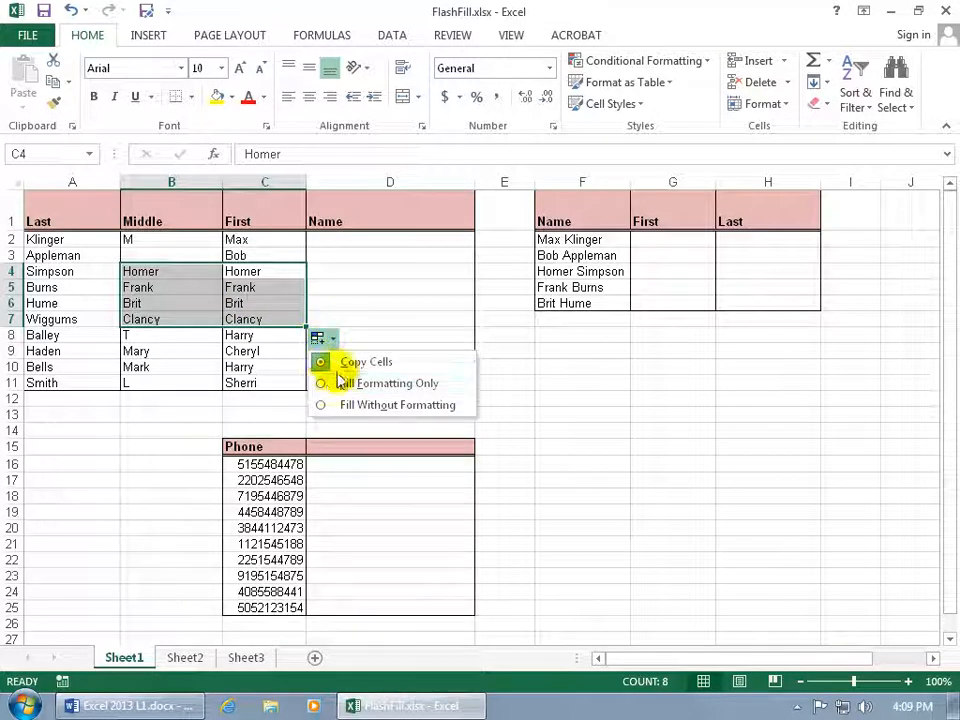
left_click(70, 10)
left_click(70, 10)
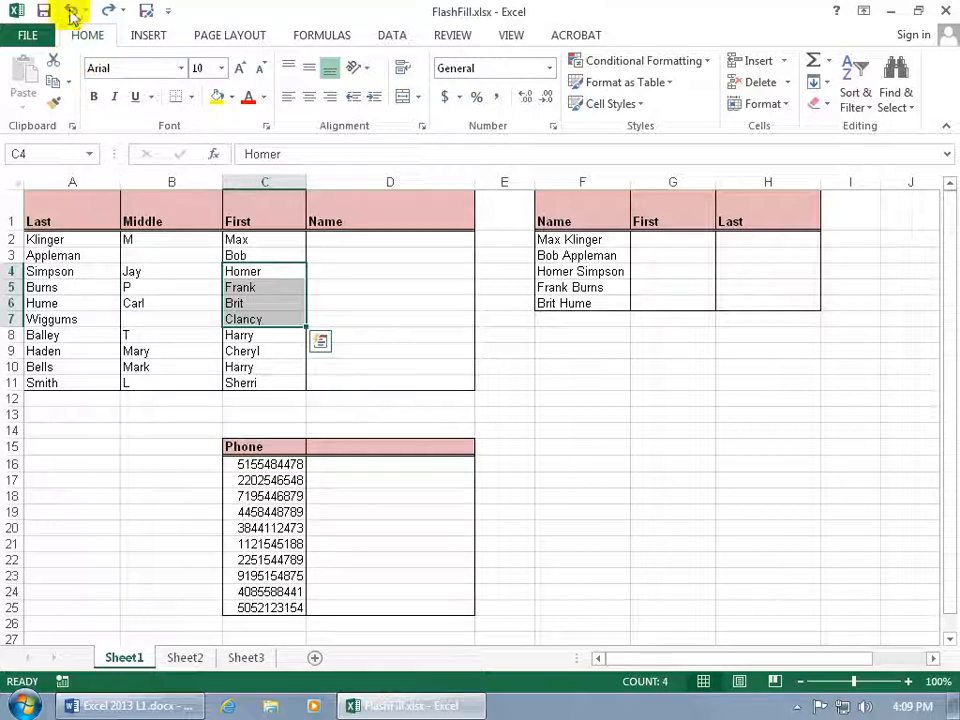
Enter Klinger, Max in the first Name cell
left_click(338, 244)
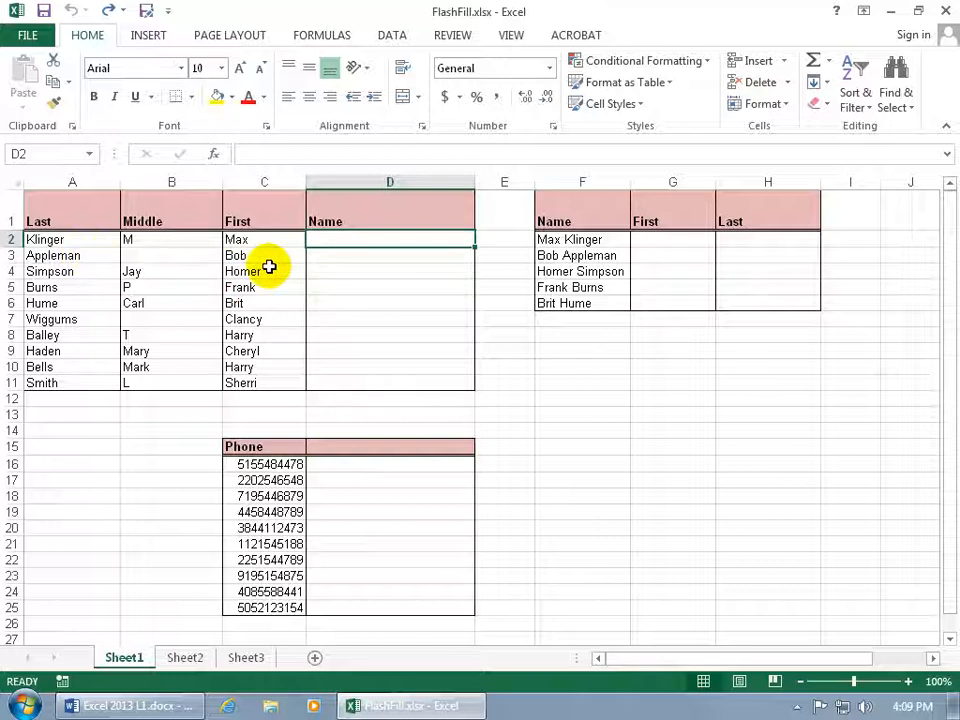
type("Klinger, ")
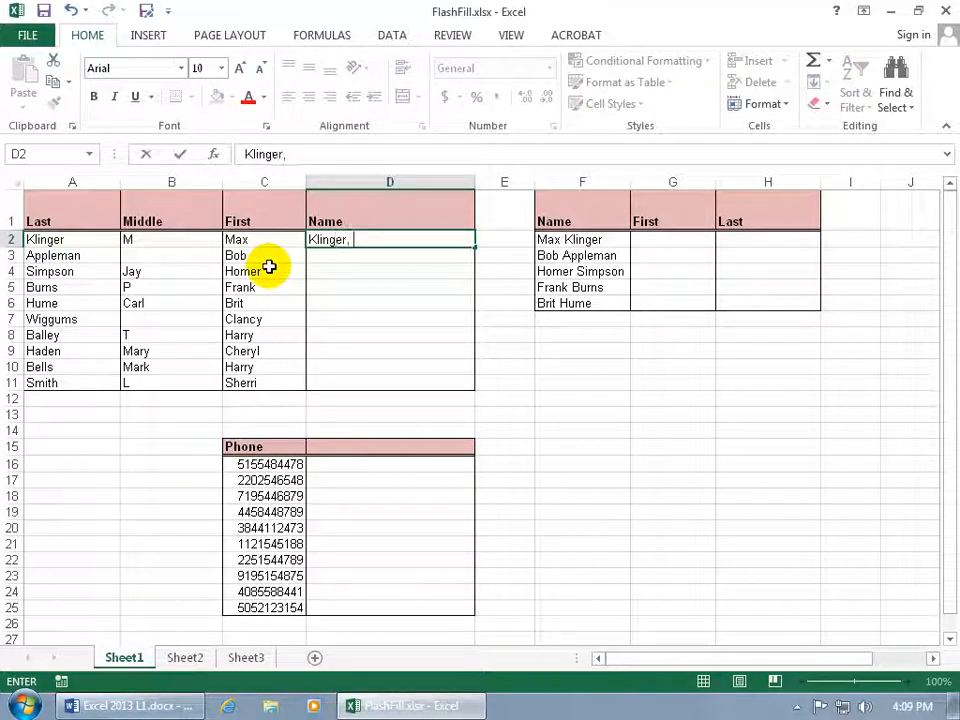
type("Max")
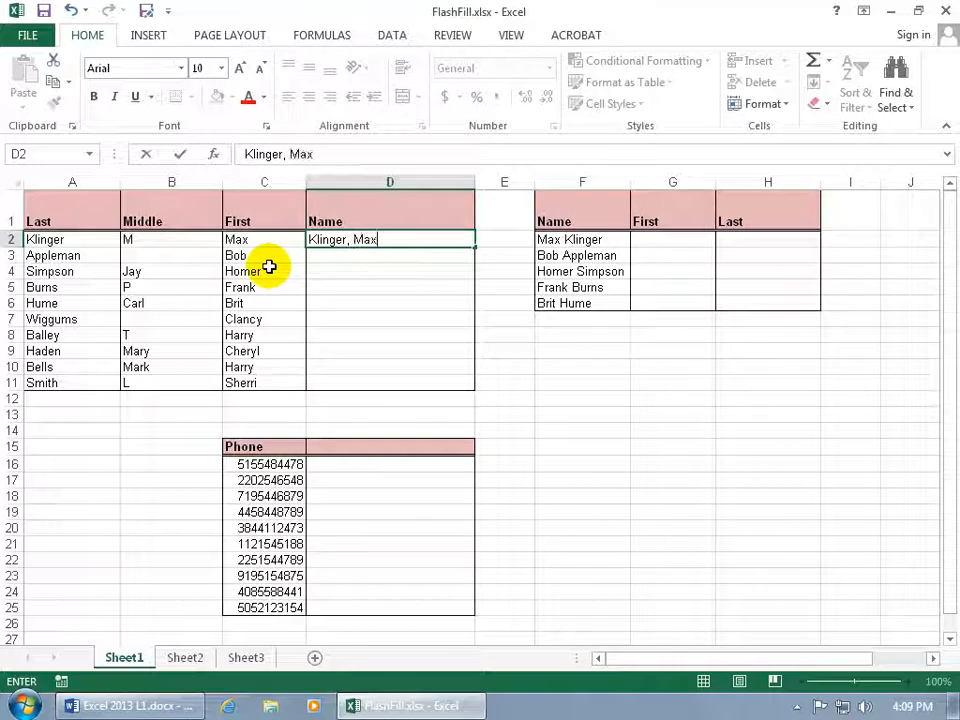
key("Return")
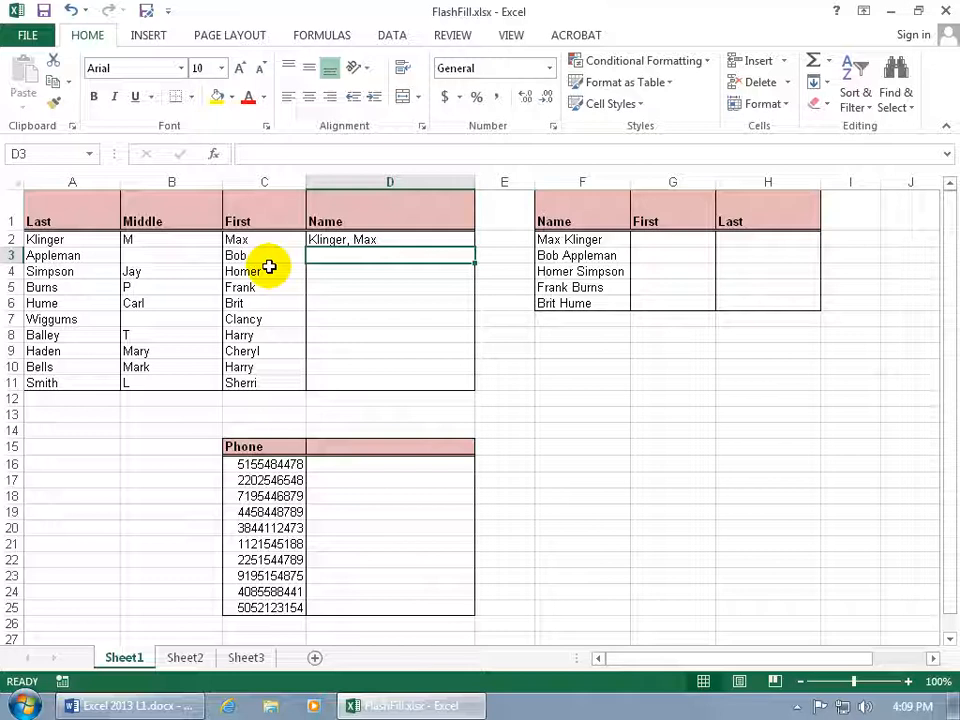
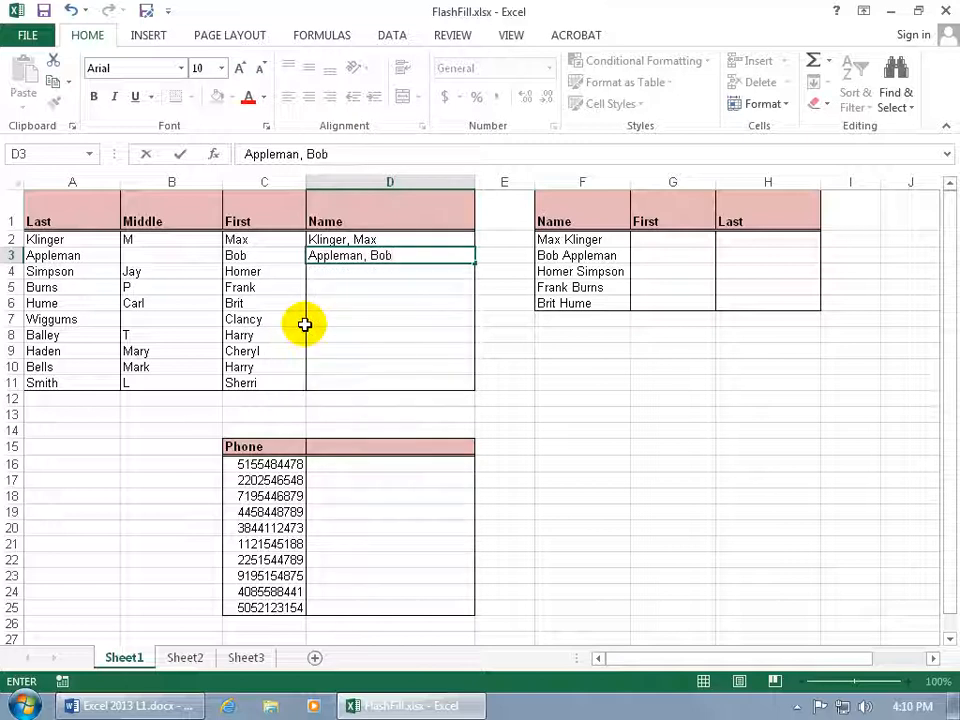
key("Return")
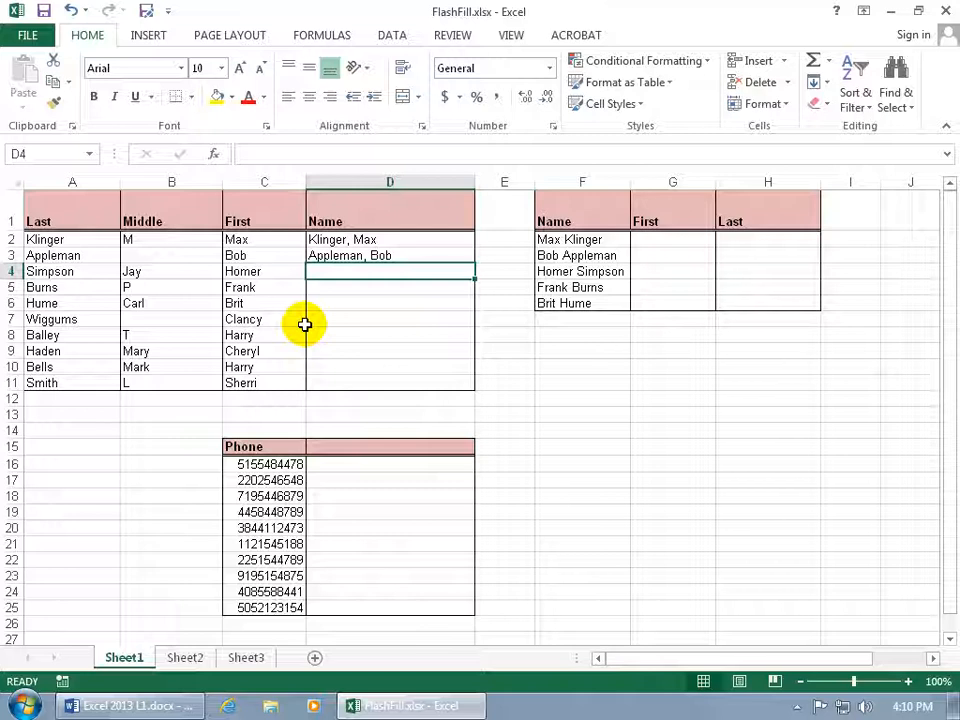
type("Simpson, Homer")
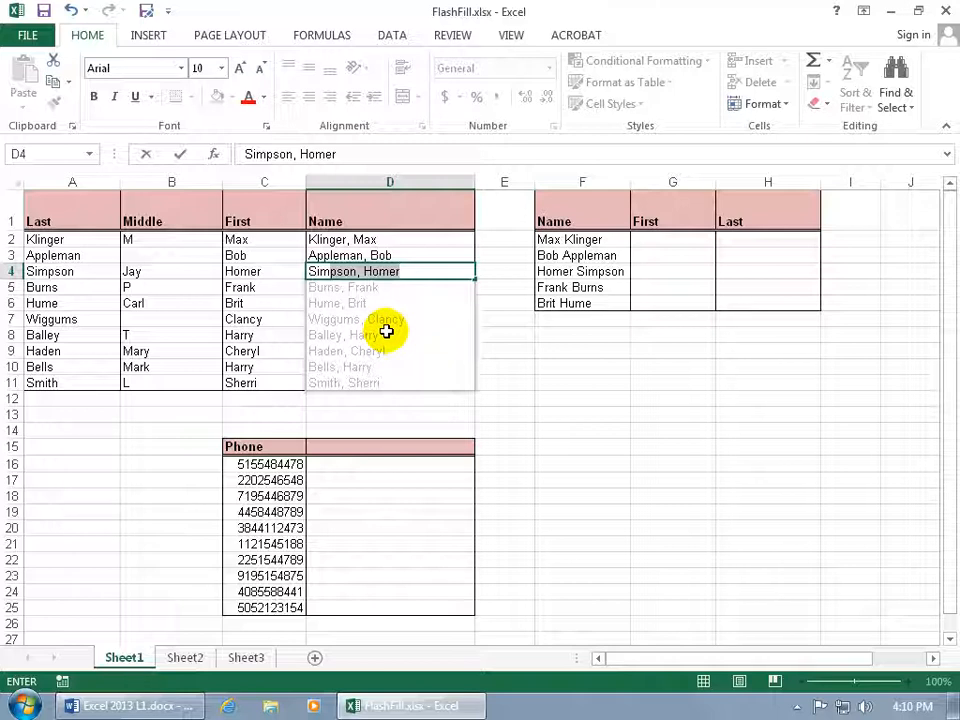
key("Return")
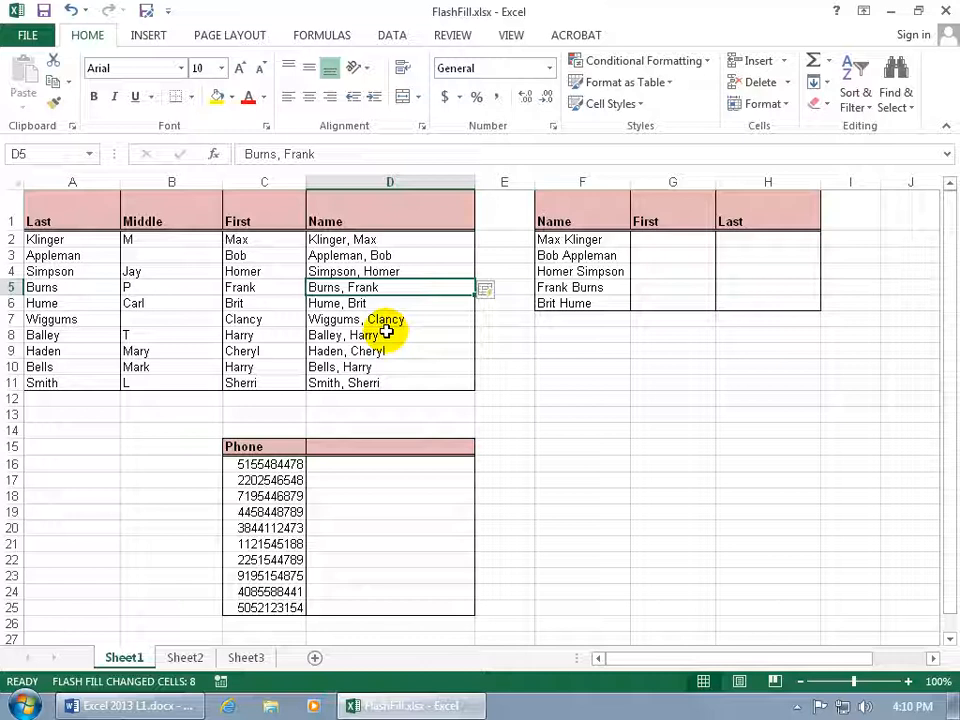
Review the Automatically Flash Fill setting in the advanced Excel options without changing it
left_click(30, 36)
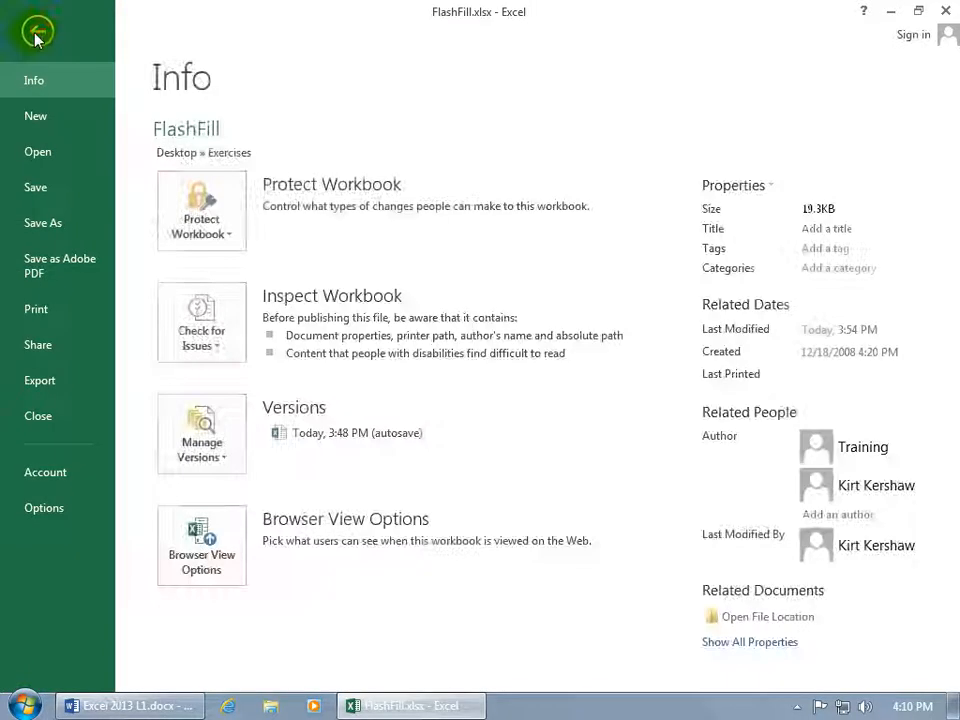
left_click(66, 513)
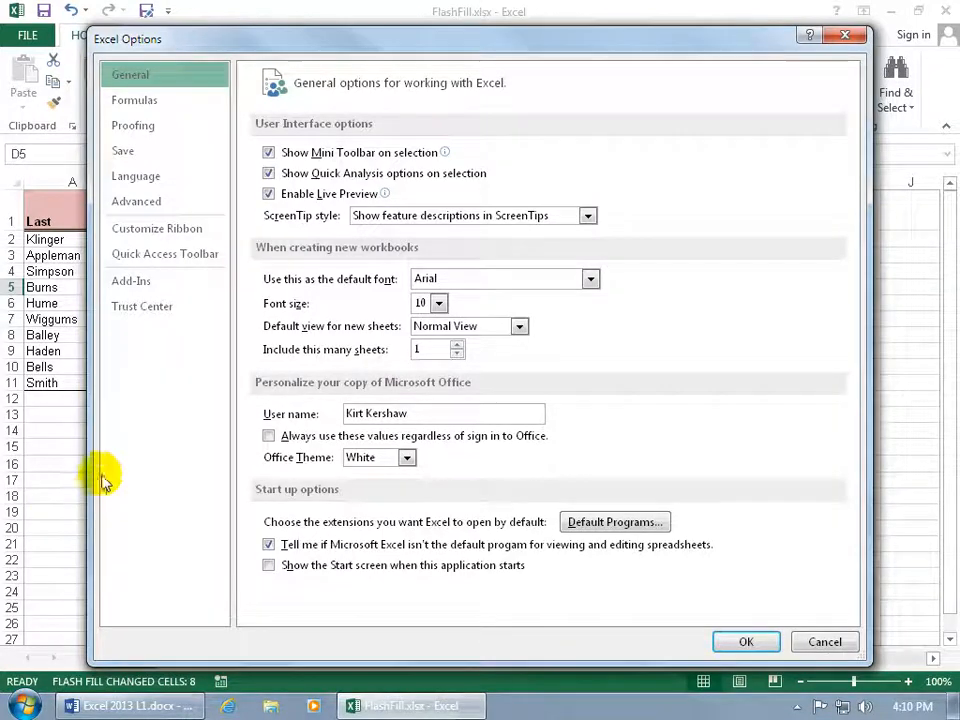
left_click(163, 206)
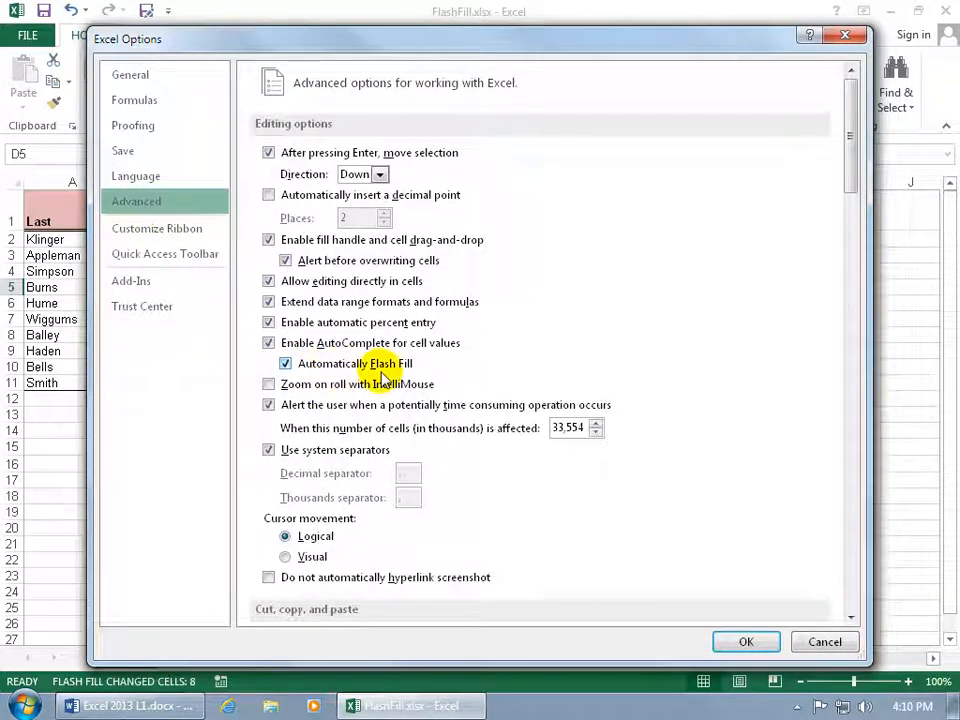
left_click(803, 641)
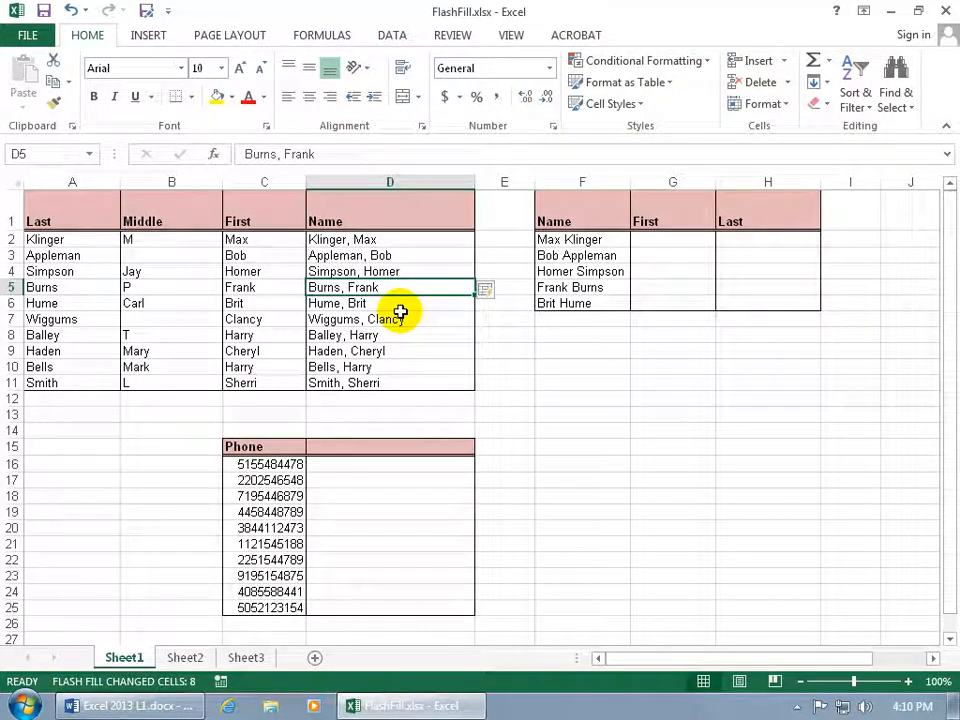
Clear the flash-filled names in D5:D11
left_click_drag(392, 285, 390, 378)
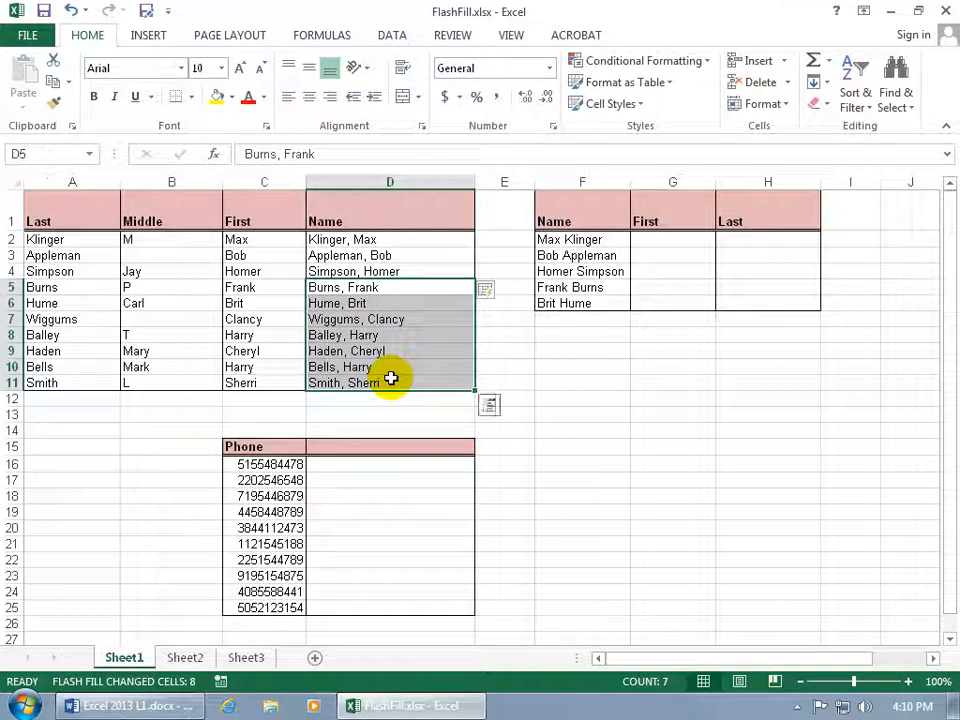
key("Delete")
Flash Fill the Name column from the Simpson, Homer cell and undo it
left_click(386, 272)
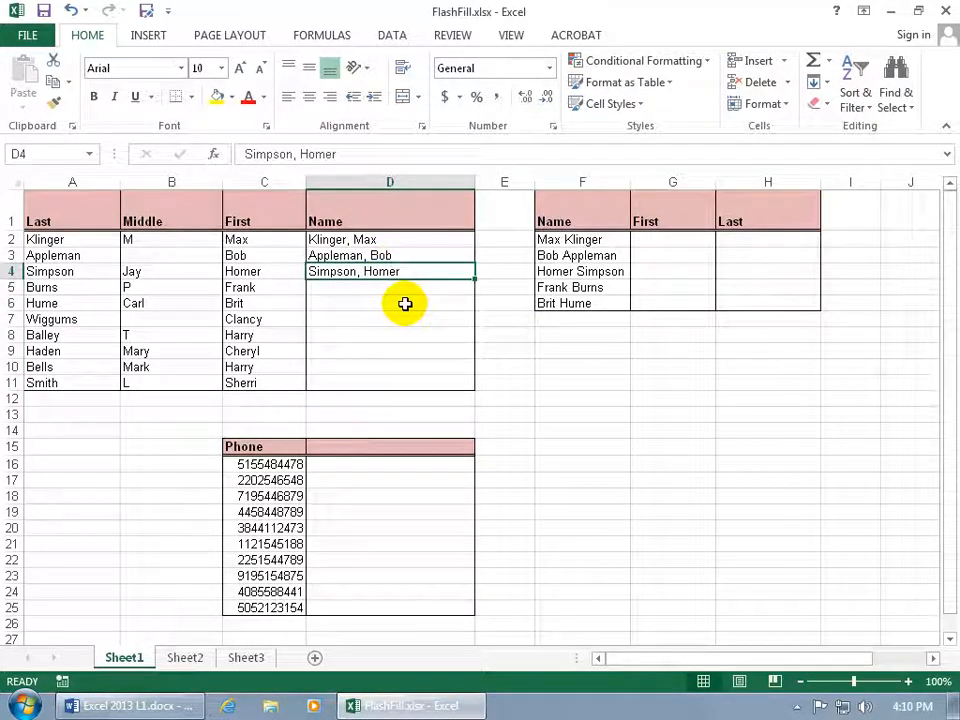
key("ctrl+e")
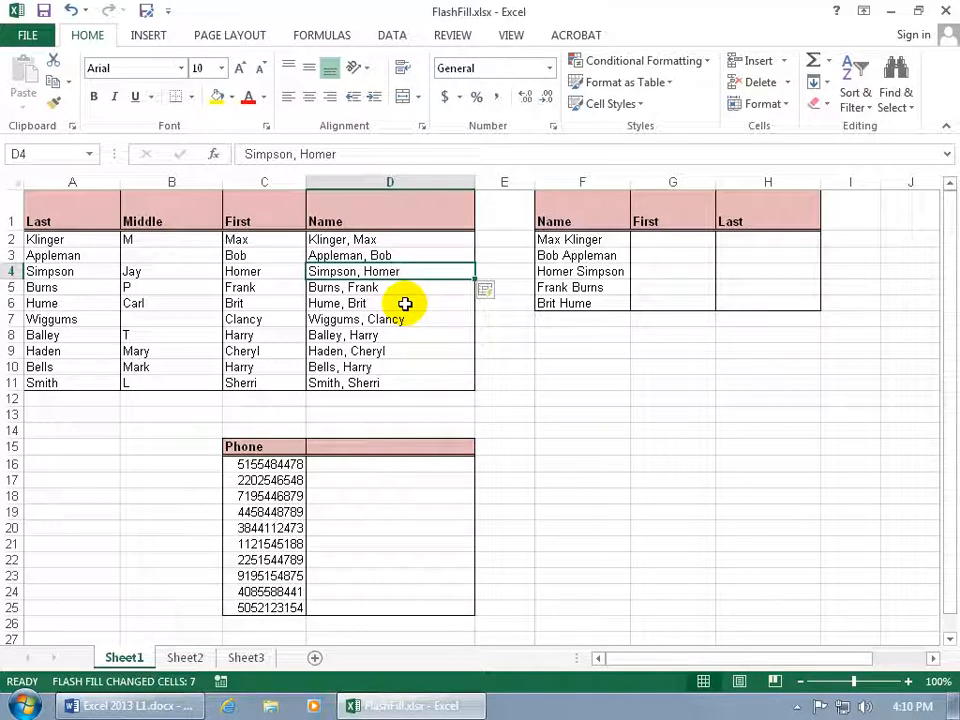
left_click(72, 13)
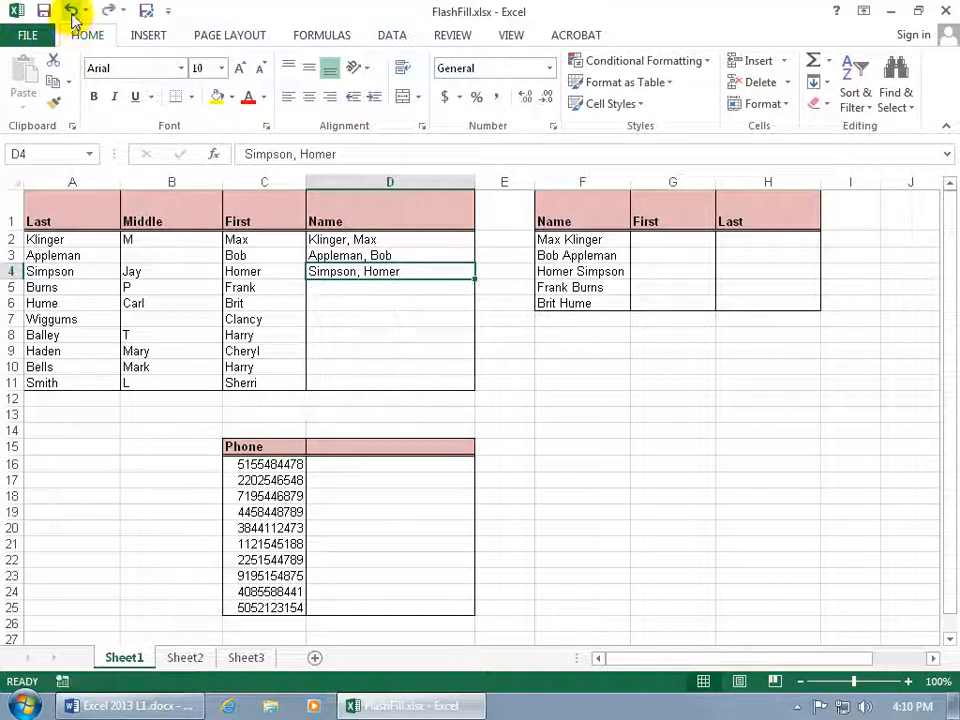
Run Flash Fill on the Name column from the Data ribbon and undo it
left_click(390, 37)
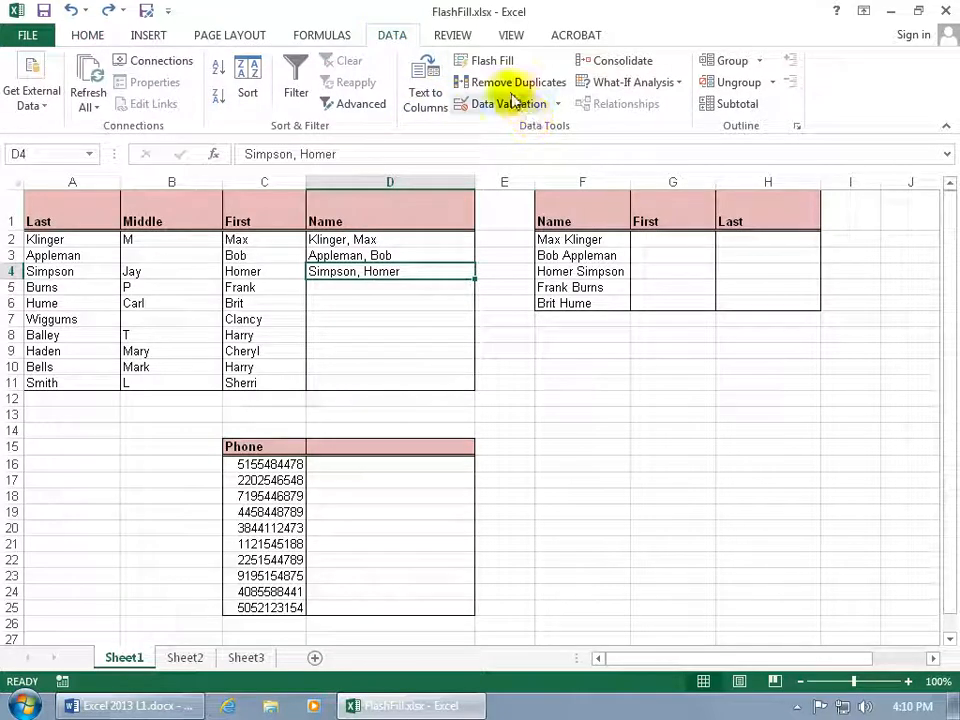
left_click(491, 62)
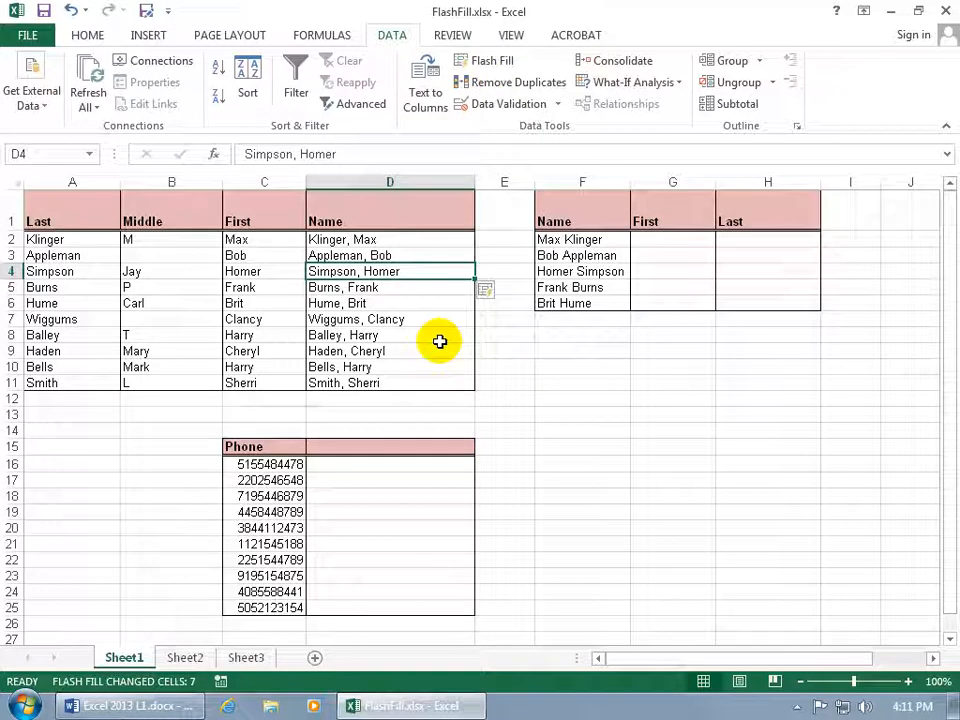
left_click(70, 10)
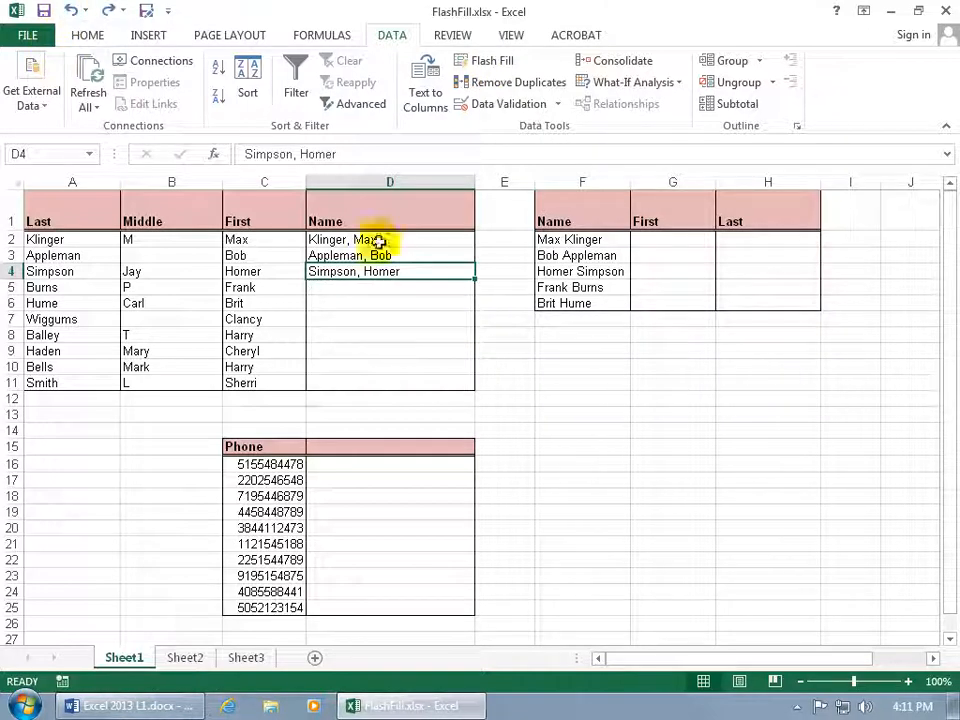
Extend the Name entries down to row 11 with the fill handle and switch the fill option to Flash Fill
left_click_drag(444, 242, 469, 388)
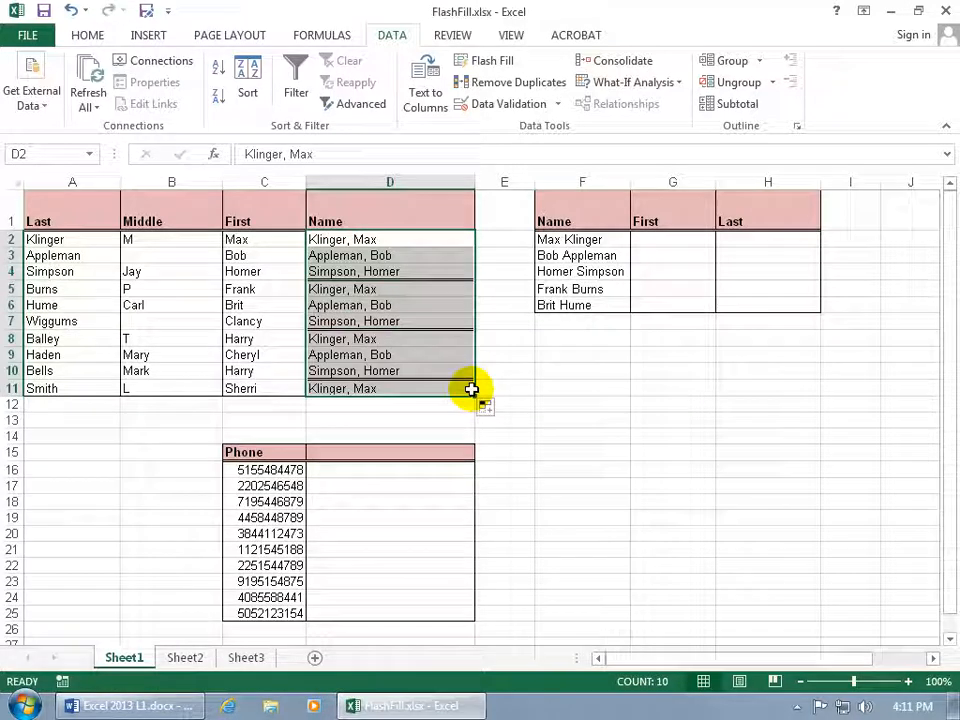
left_click(488, 410)
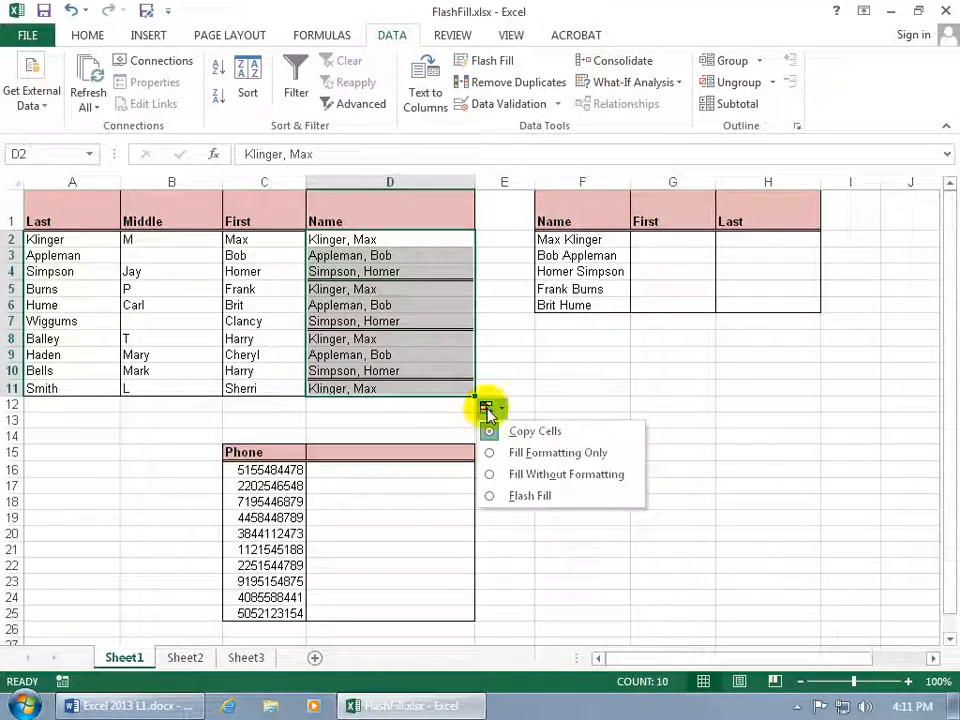
left_click(490, 505)
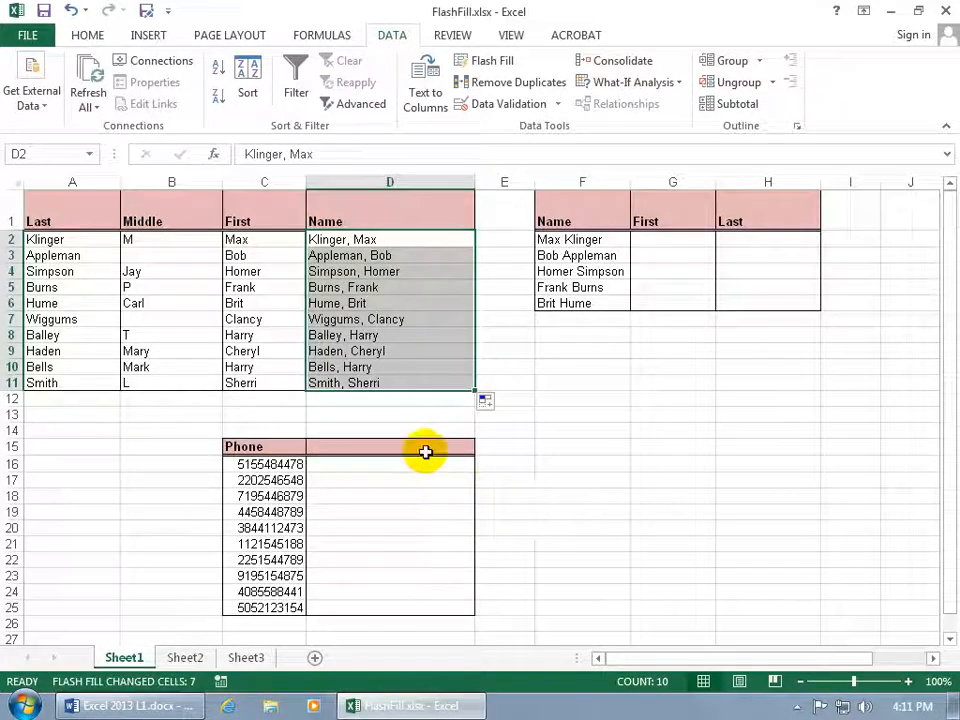
Enter Max and Bob in the First column of the second table, accepting the Flash Fill suggestions for the remaining first names
left_click(386, 408)
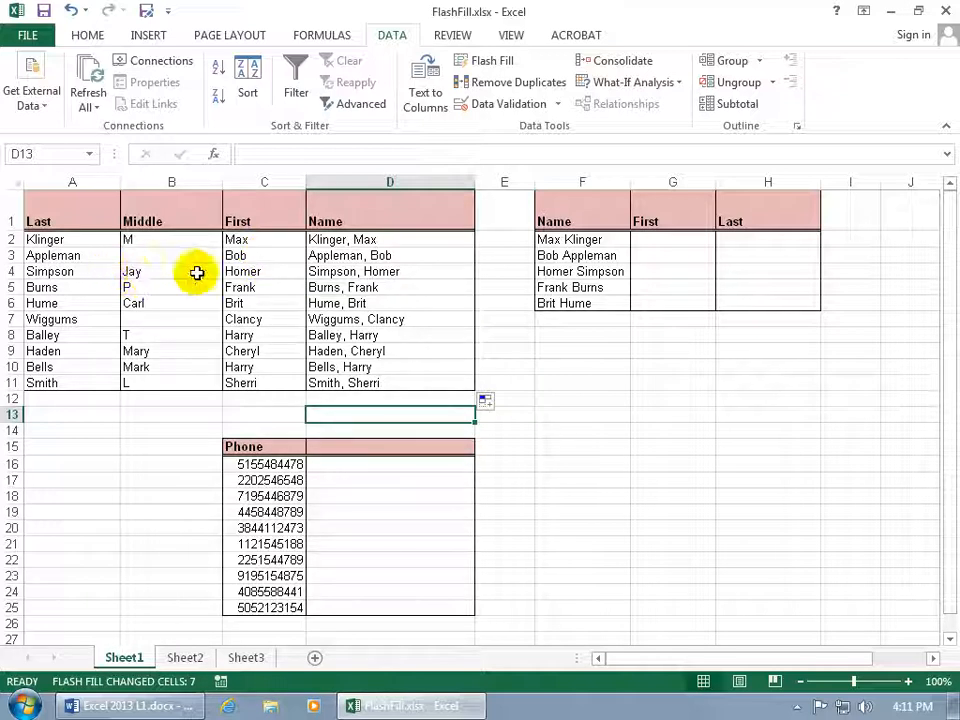
left_click(612, 271)
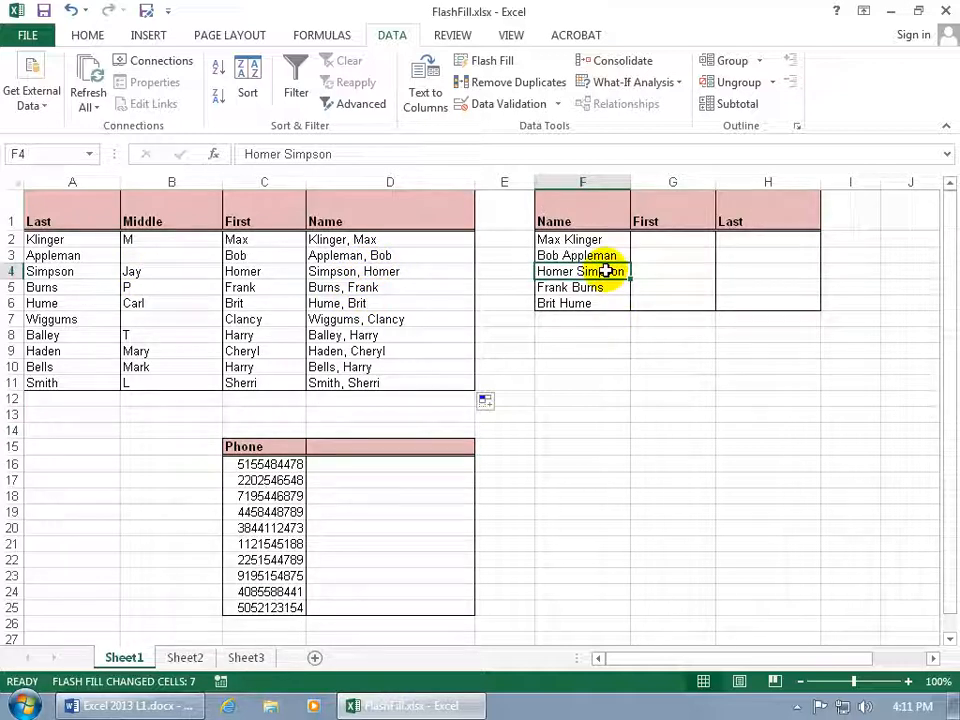
left_click(673, 241)
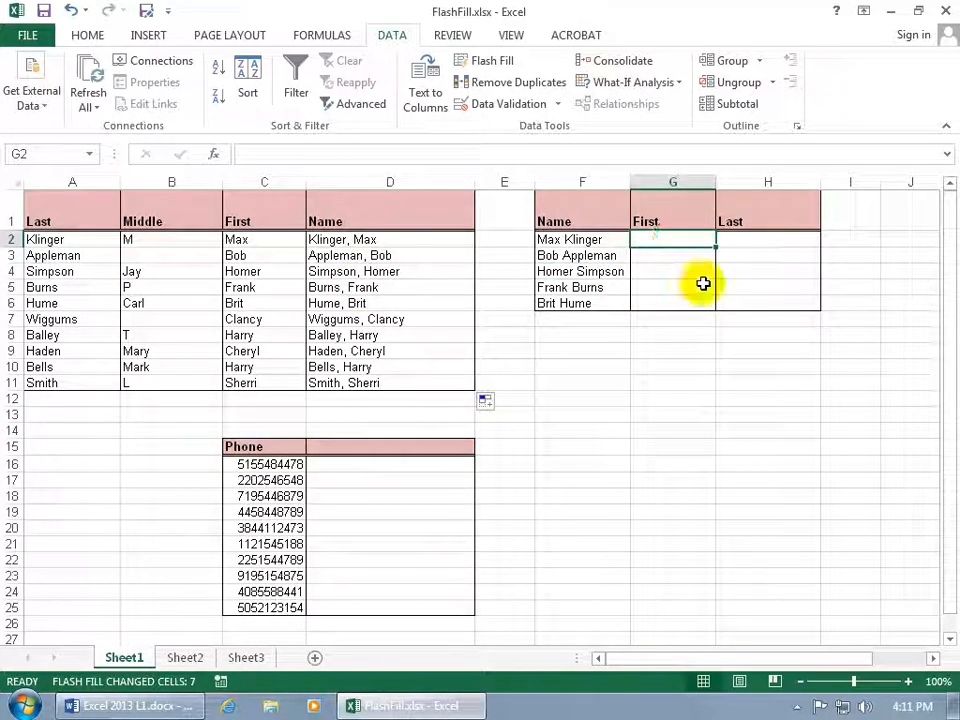
type("Max")
key("Return")
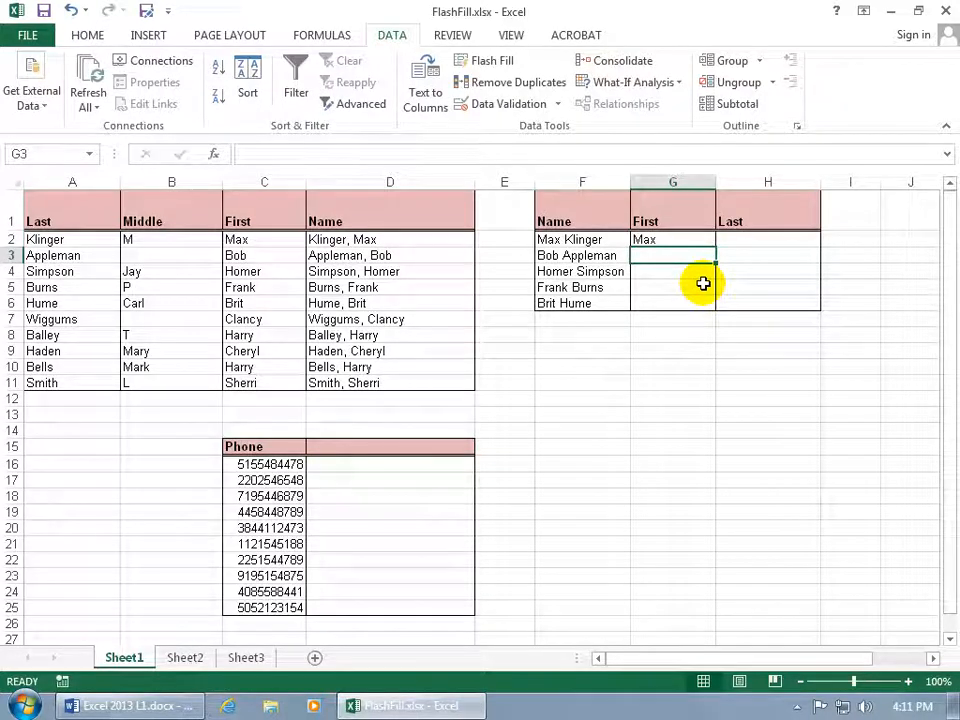
type("Bob")
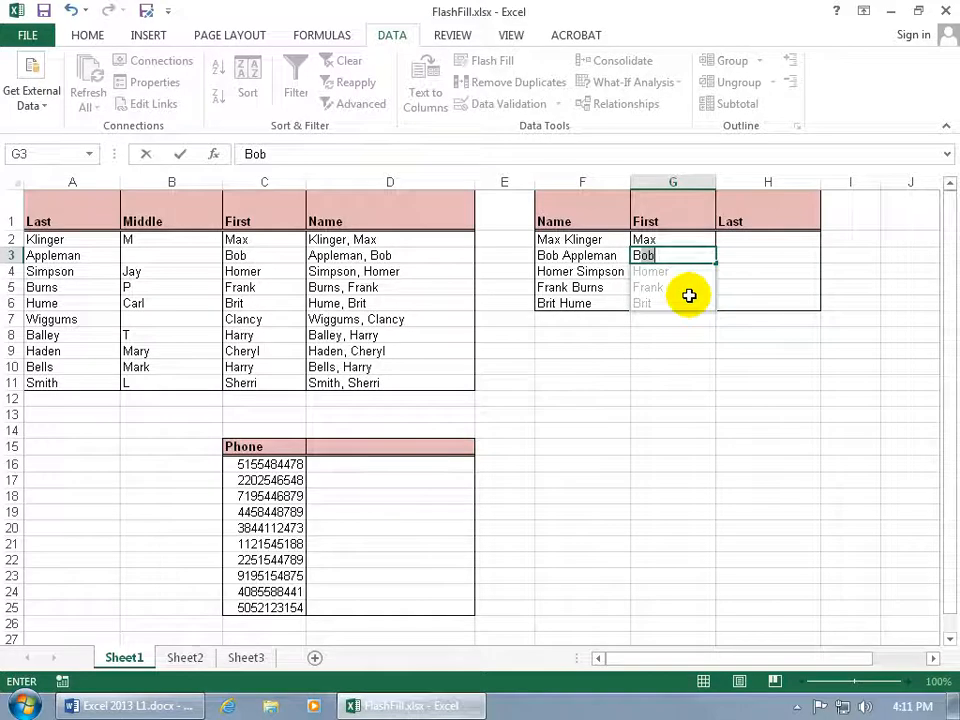
key("Return")
Enter Klinger and Appleman in the Last column of the second table, accepting the Flash Fill suggestions for the remaining last names
left_click(752, 240)
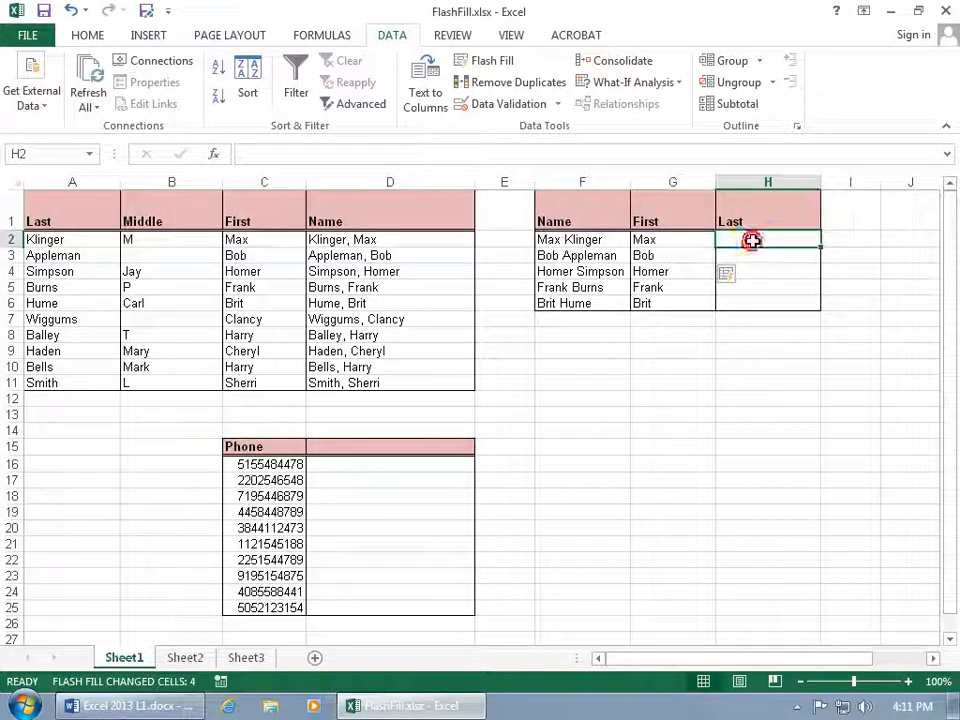
key("Return")
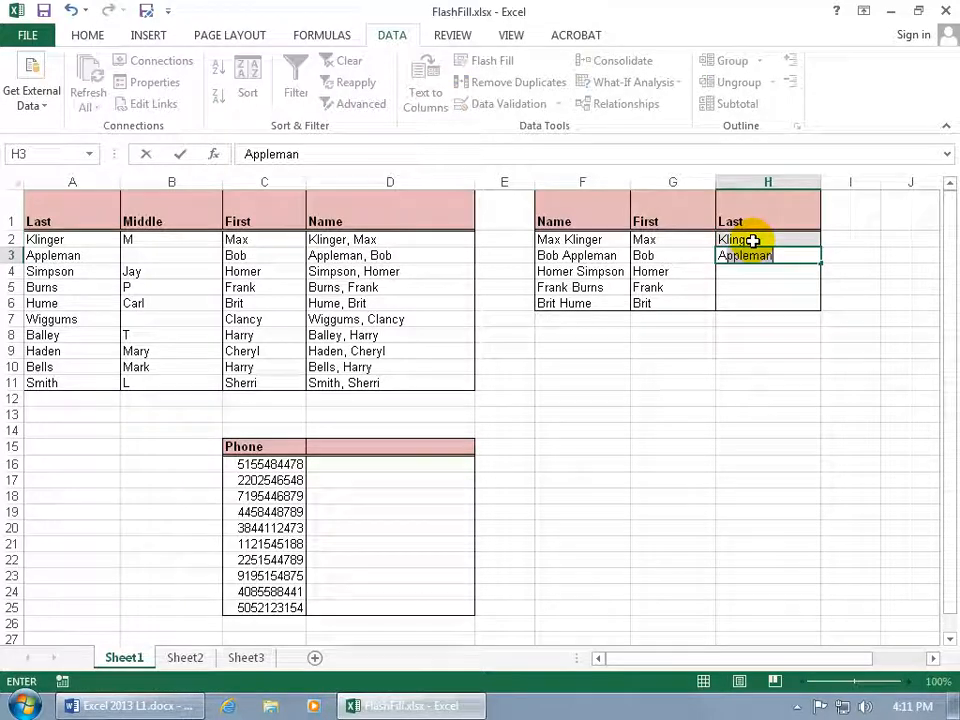
key("Return")
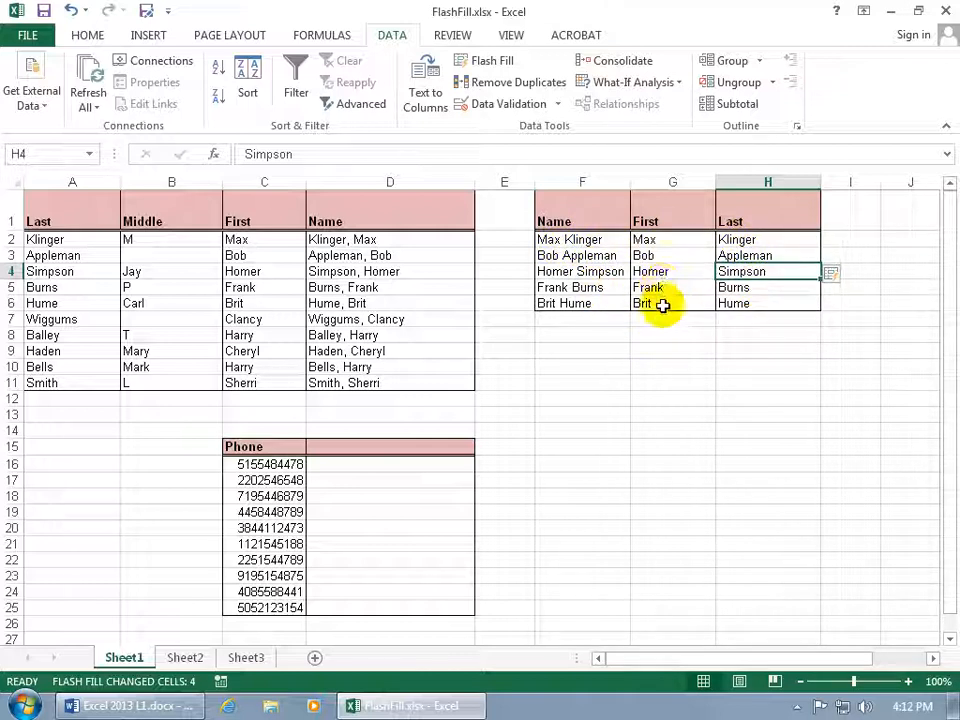
Enter the first two phone numbers in (area code) 000-0000 format beside the Phone column, accepting Flash Fill for the remaining numbers
left_click(405, 463)
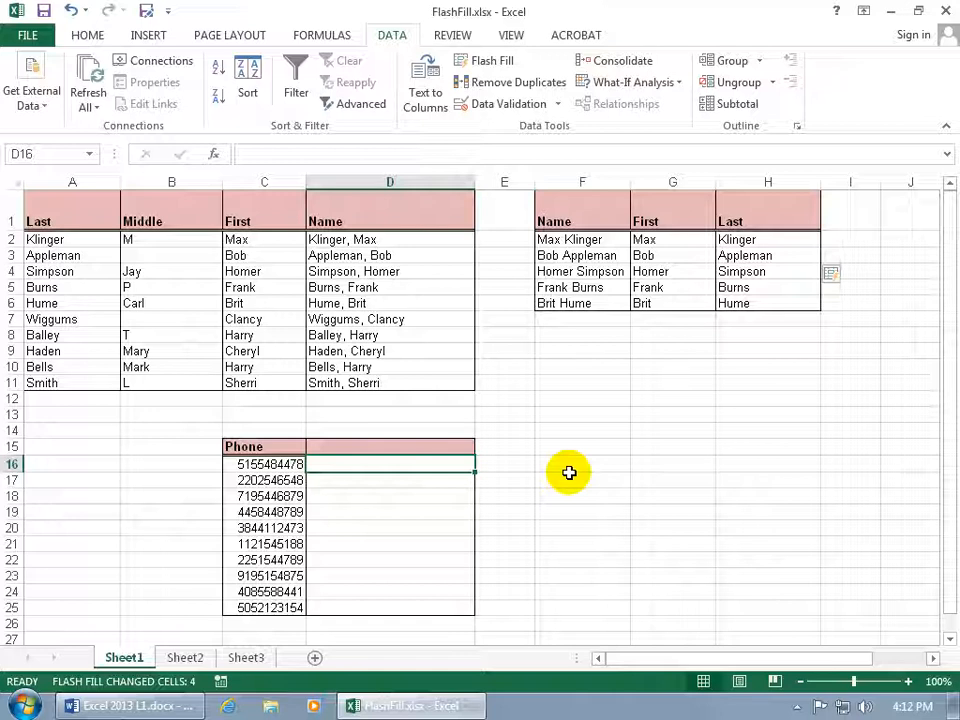
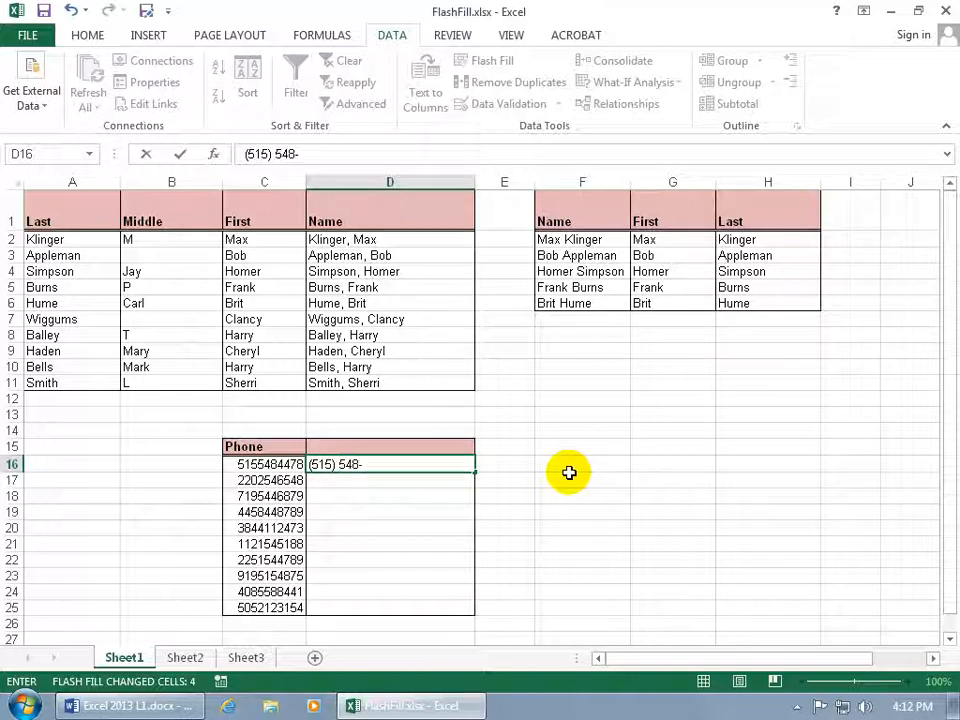
key("Return")
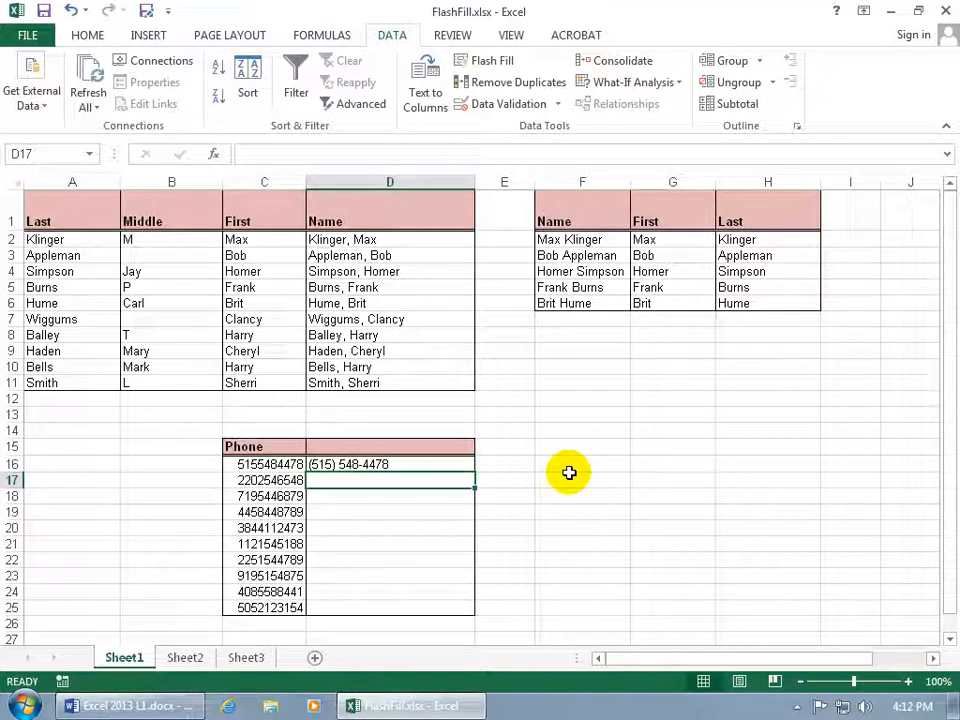
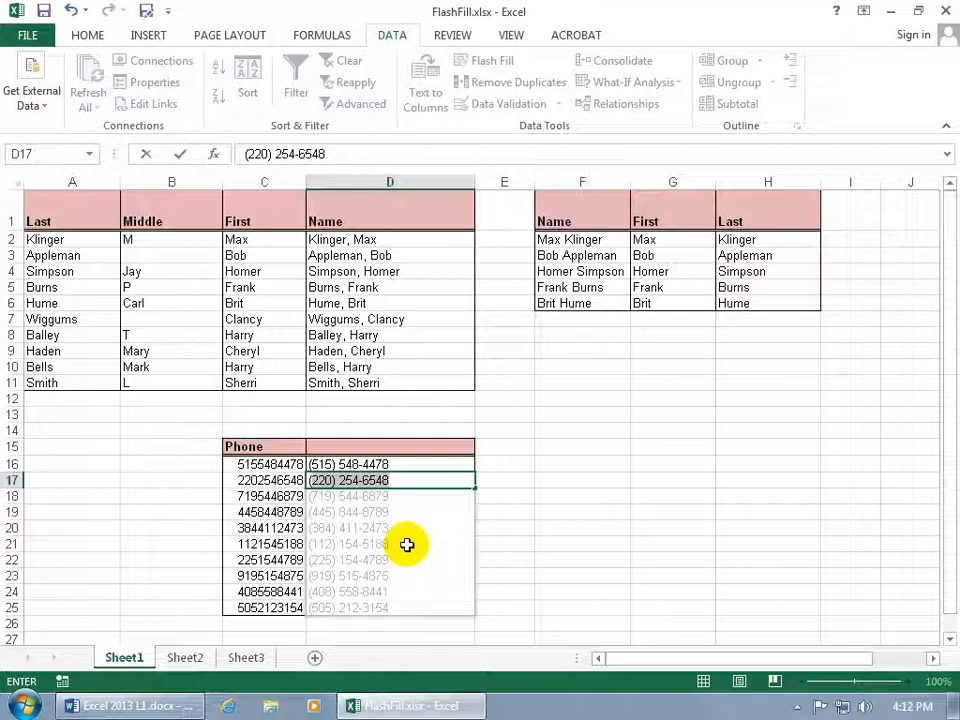
key("Return")
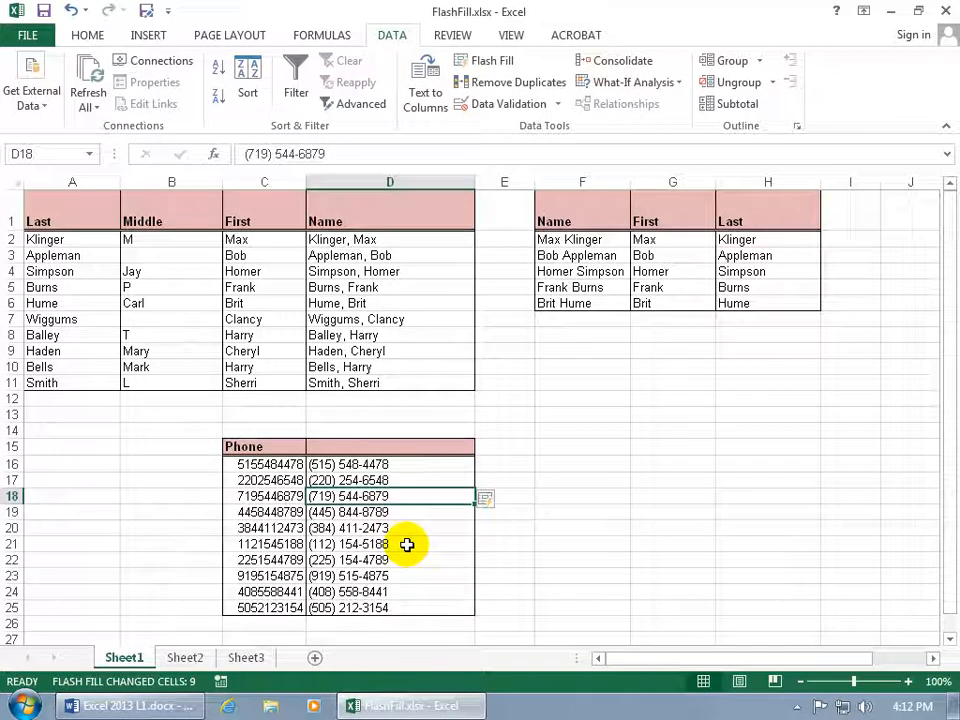